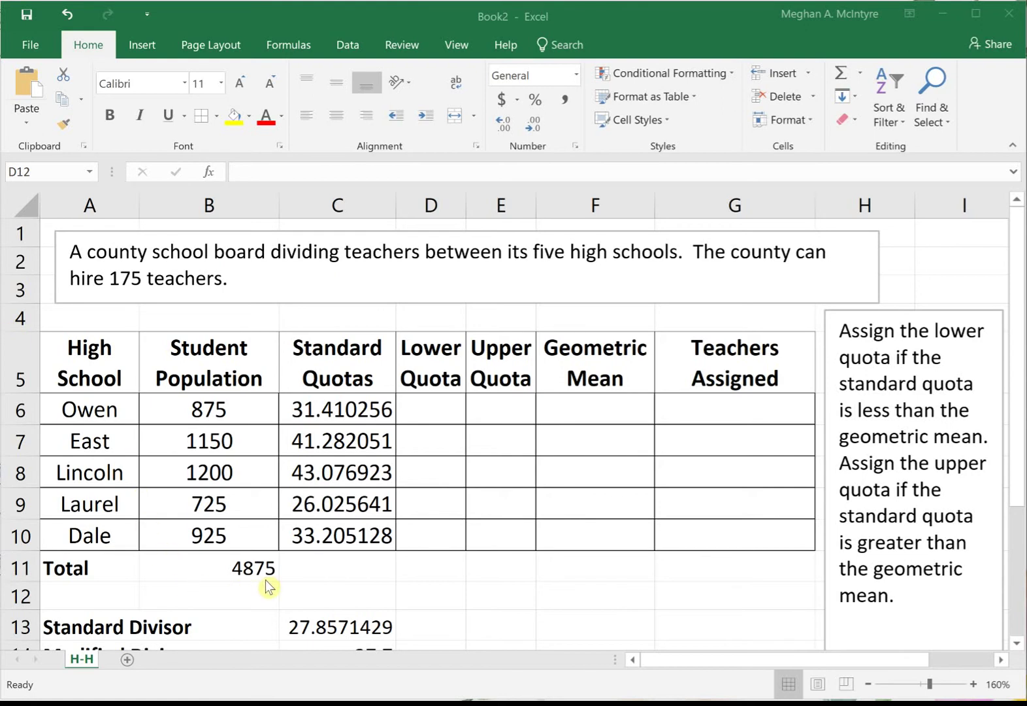
- Review the standard divisor and Owen's standard quota formulas, re-confirming both unchanged
left_click(324, 626)
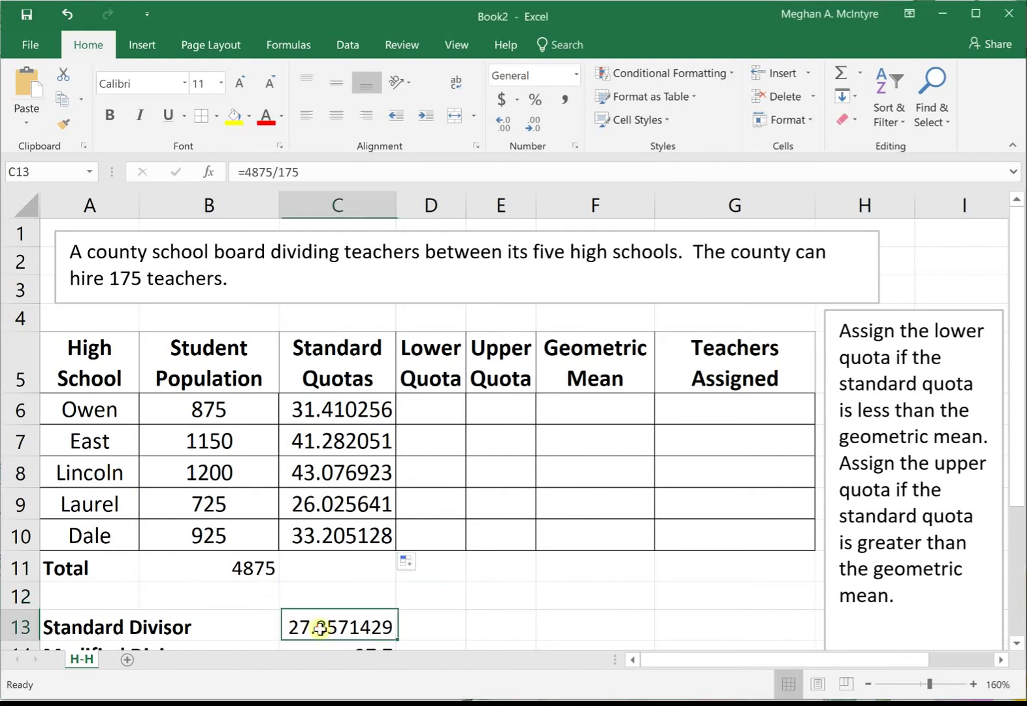
double_click(332, 624)
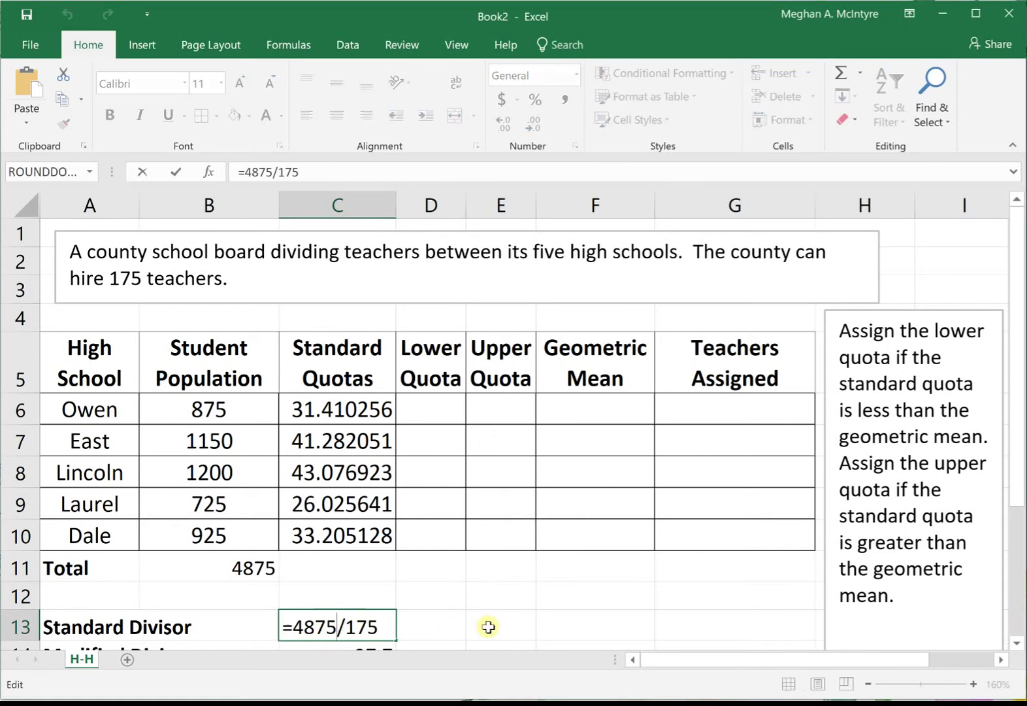
key("Right")
key("ctrl+Return")
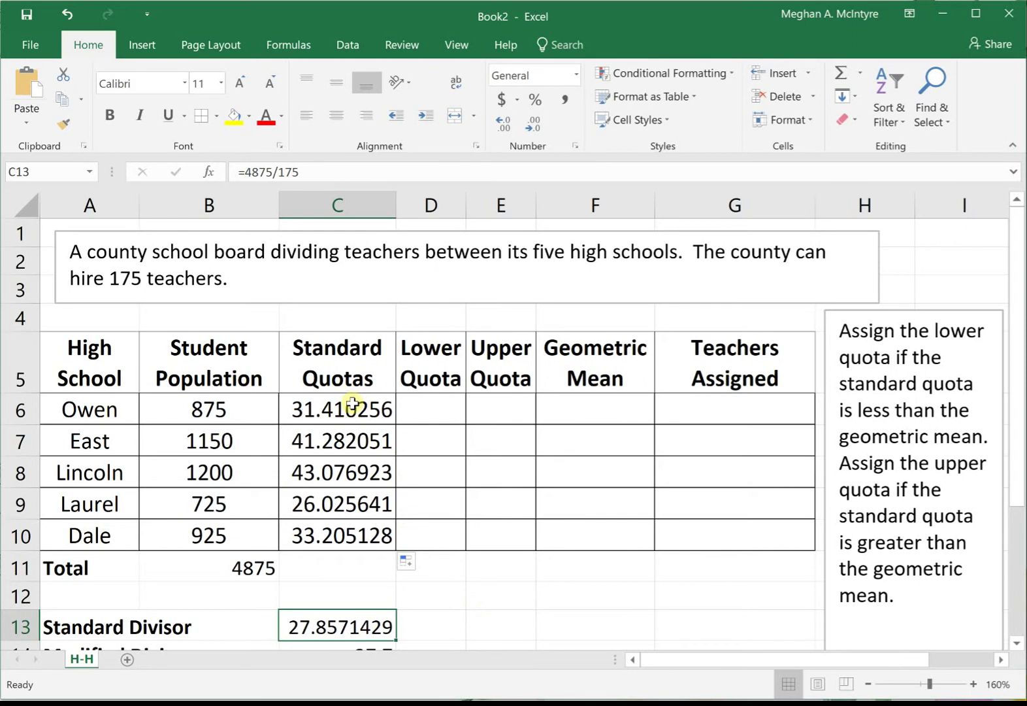
double_click(353, 407)
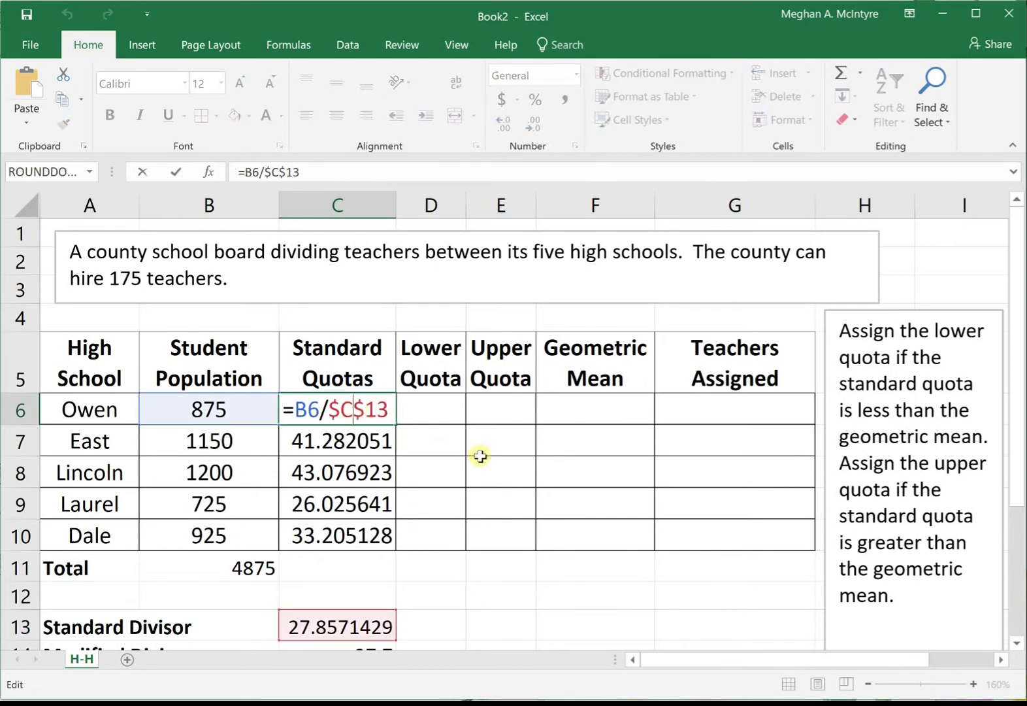
key("Return")
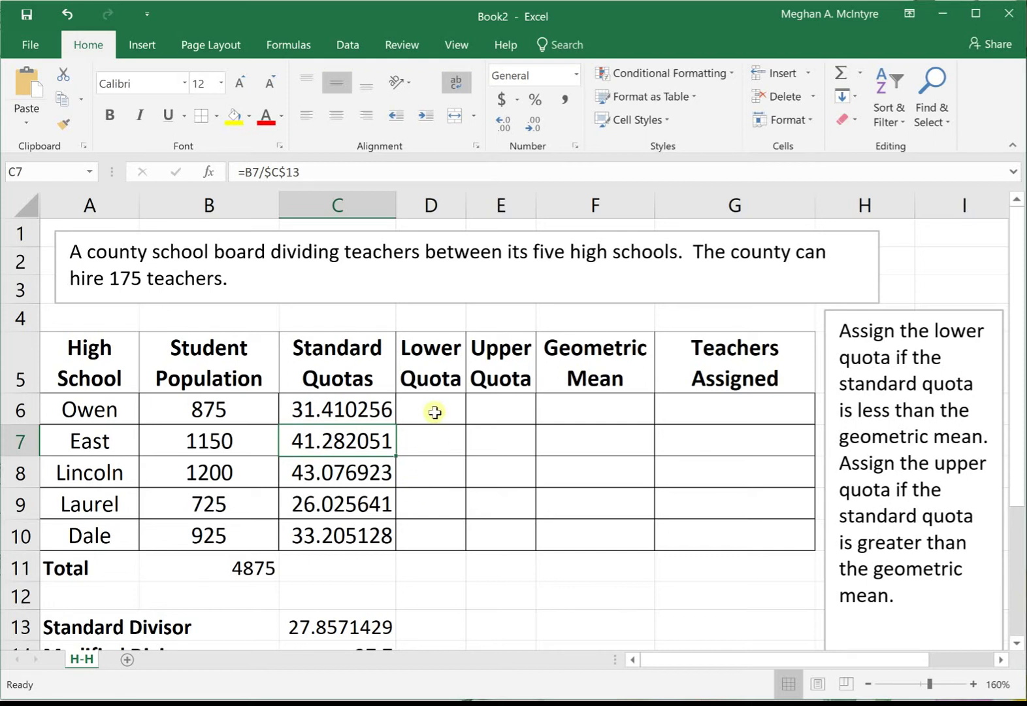
- Enter =ROUNDDOWN(C6,0) in D6 and fill it down to D10, giving 31, 41, 43, 26, 33
left_click(435, 413)
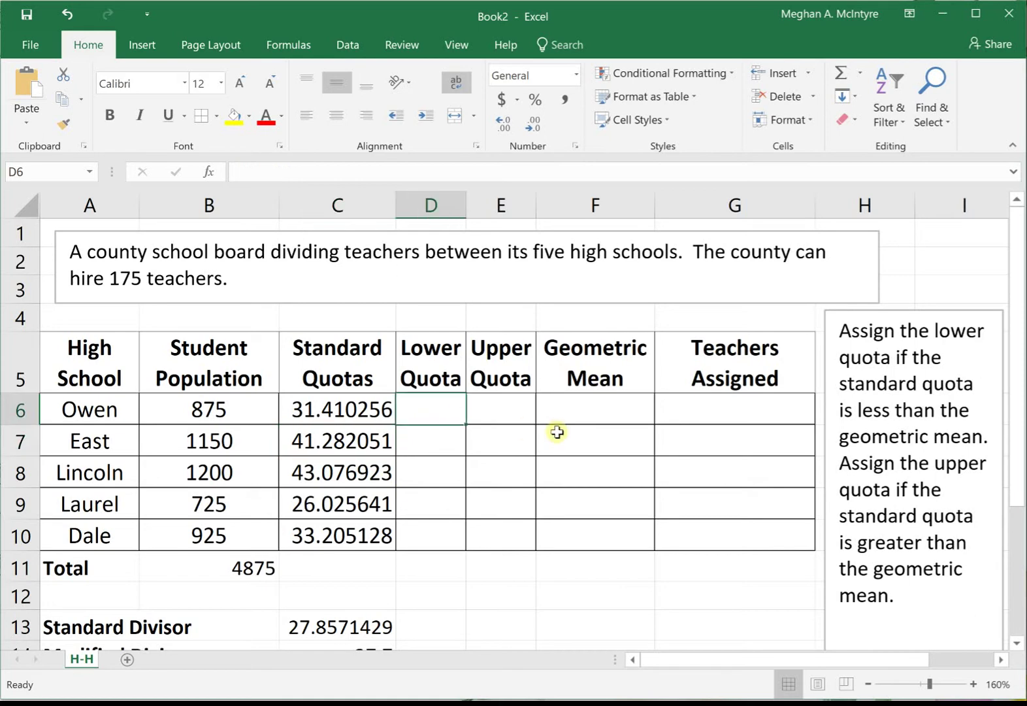
type("=")
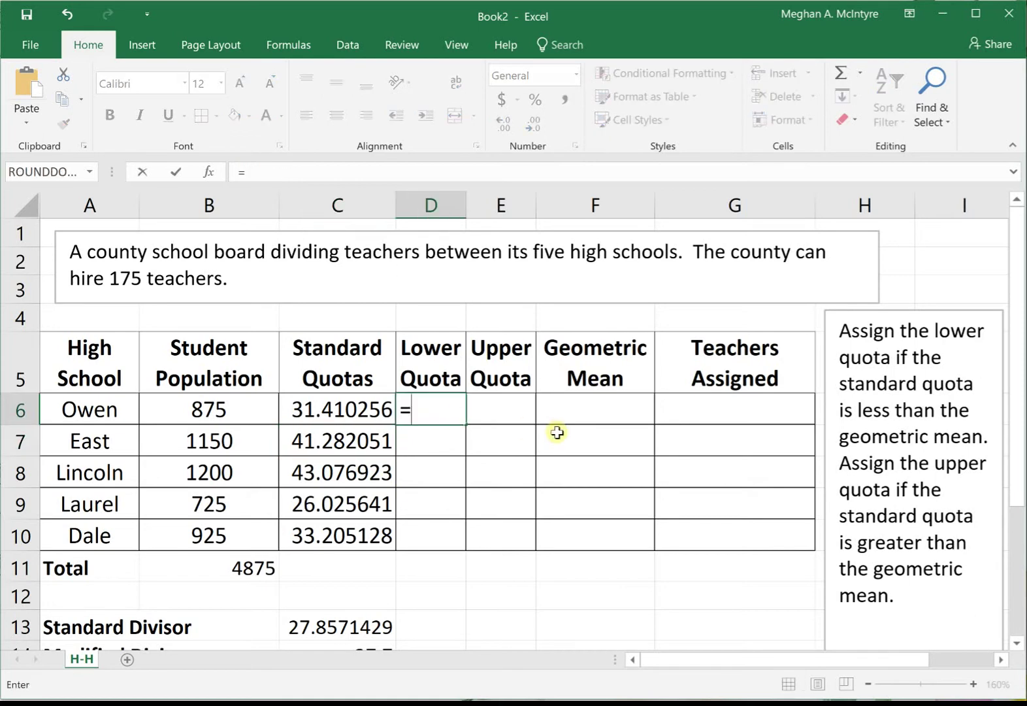
type("rounddown(")
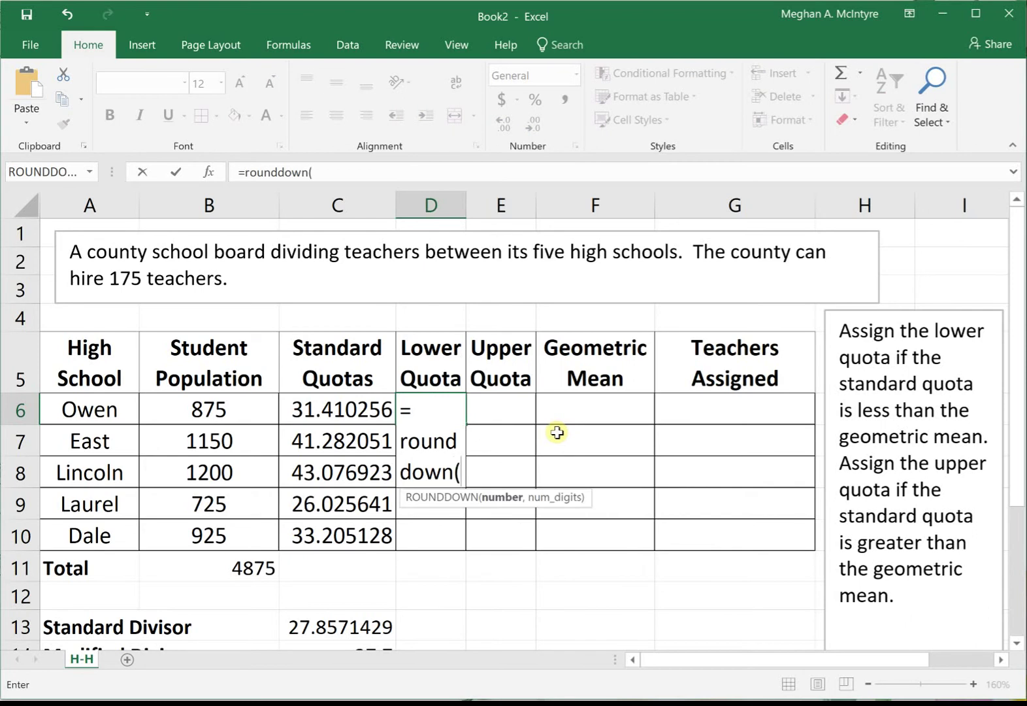
left_click(340, 409)
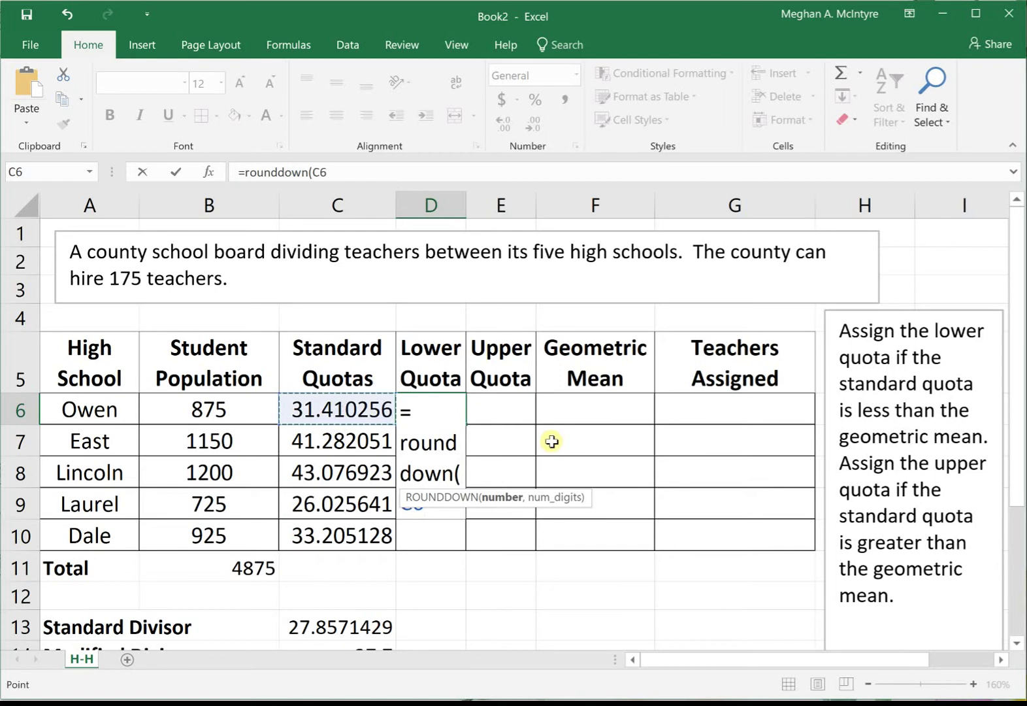
type(",0)")
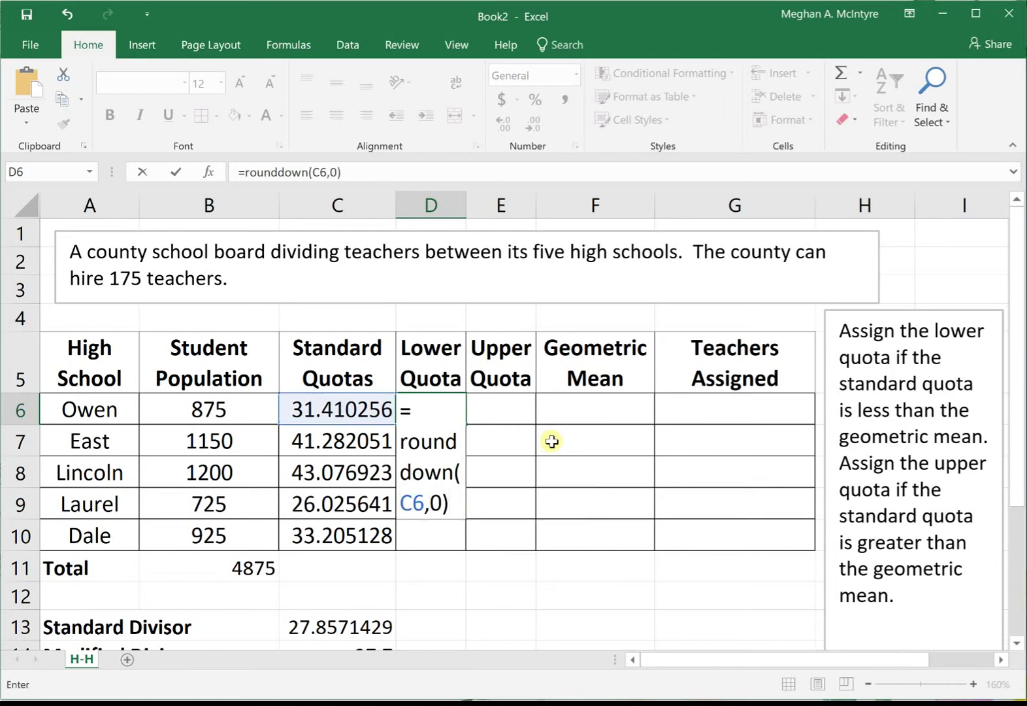
key("Return")
left_click(430, 415)
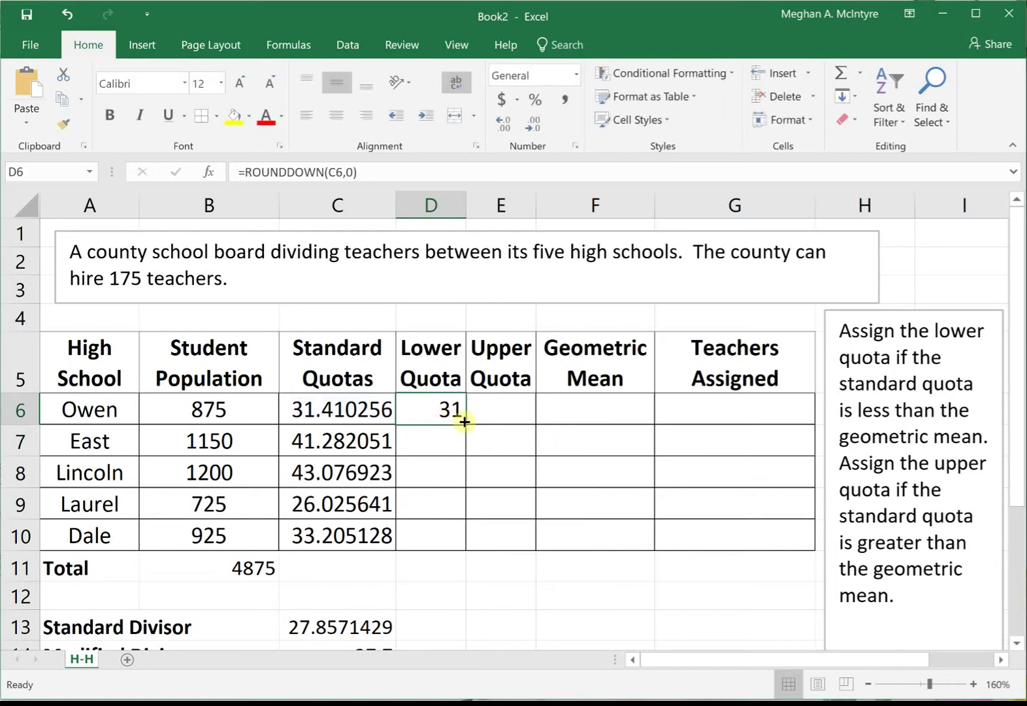
left_click_drag(464, 422, 464, 423)
double_click(464, 423)
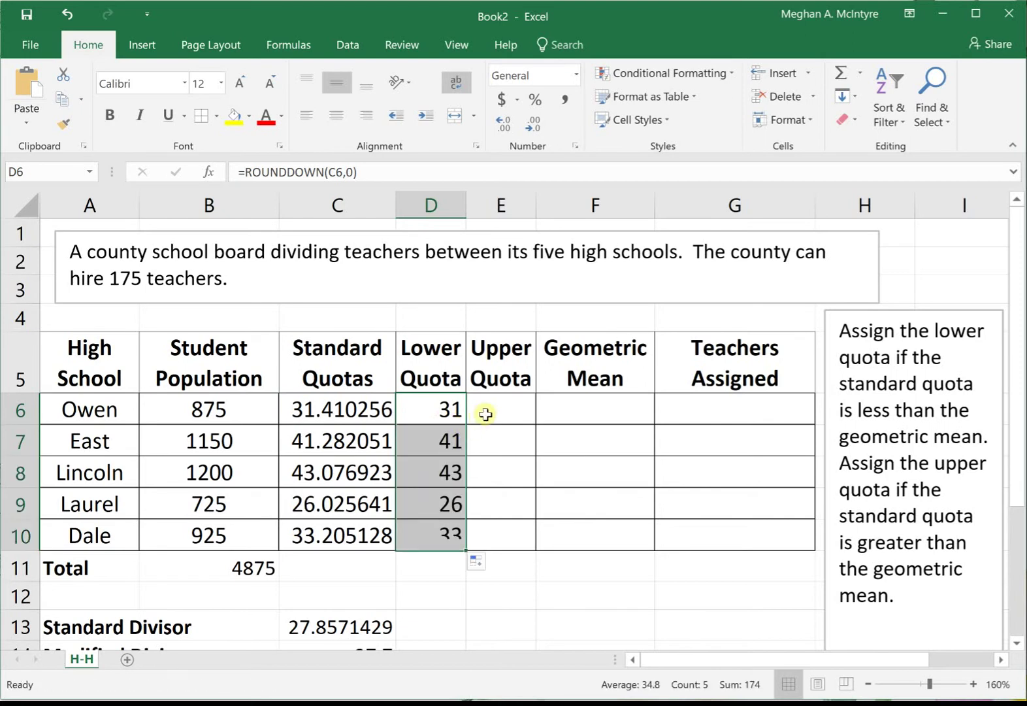
- Enter =ROUNDUP(C6, 0) in E6 and fill it down to E10, giving 32, 42, 44, 27, 34
left_click(497, 417)
type("=")
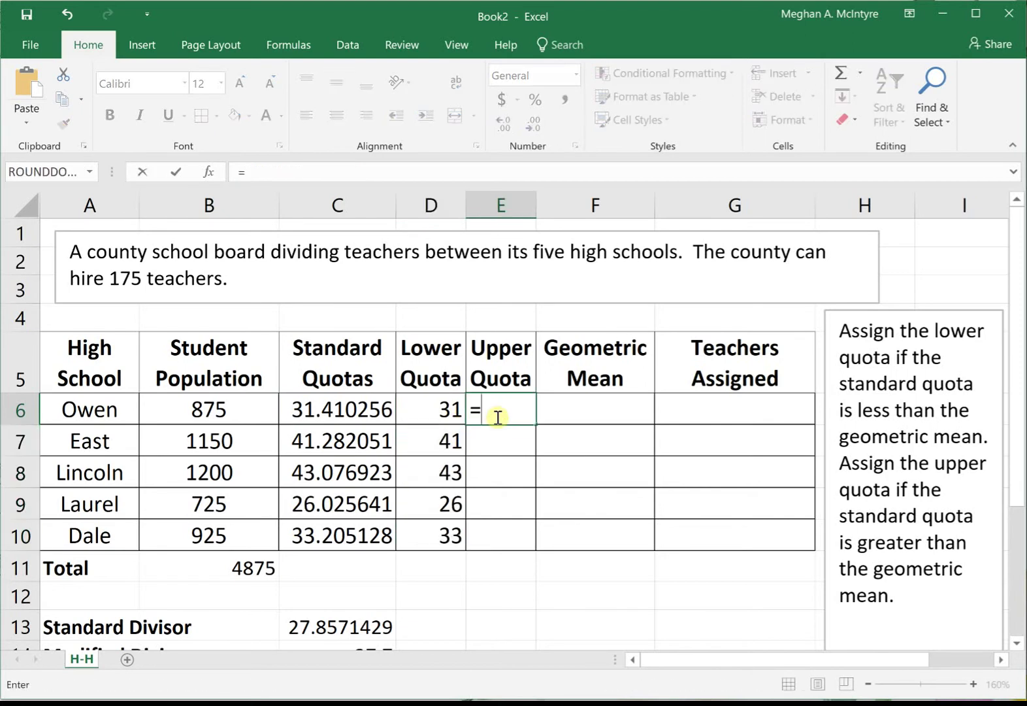
type("roundup(")
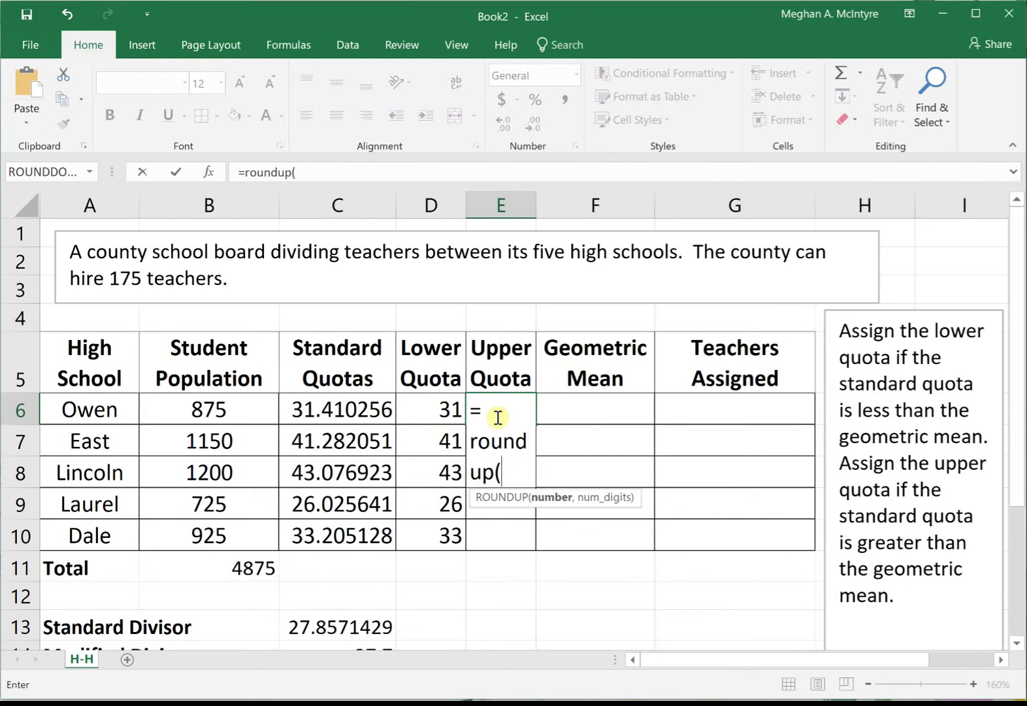
left_click(314, 405)
type(", 0)")
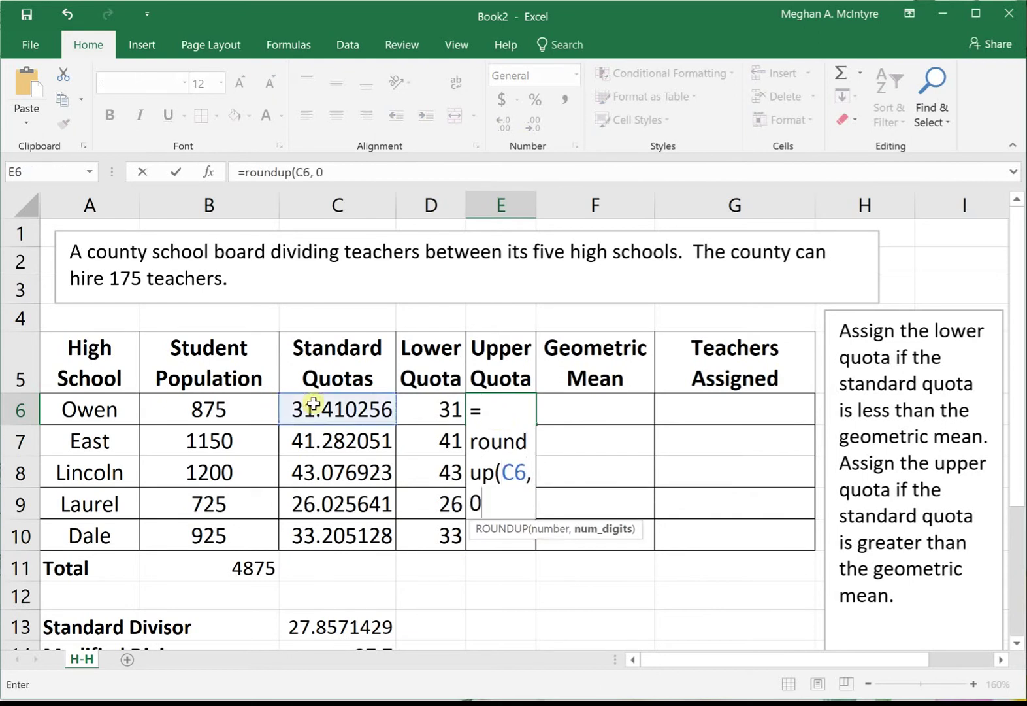
key("Return")
left_click(528, 411)
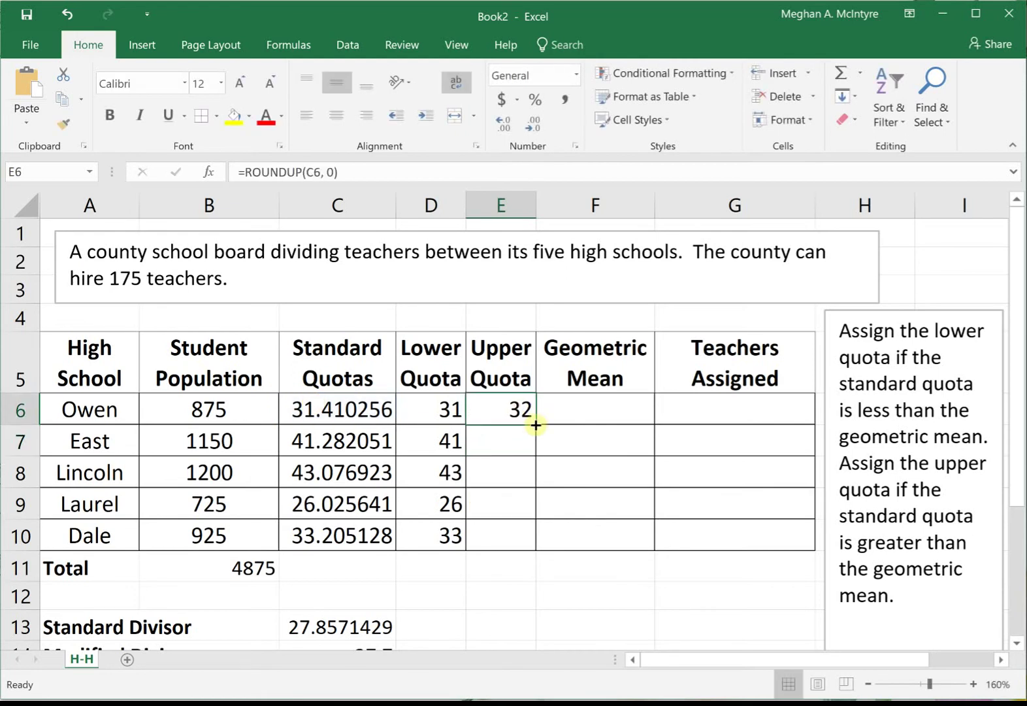
double_click(536, 425)
left_click(585, 407)
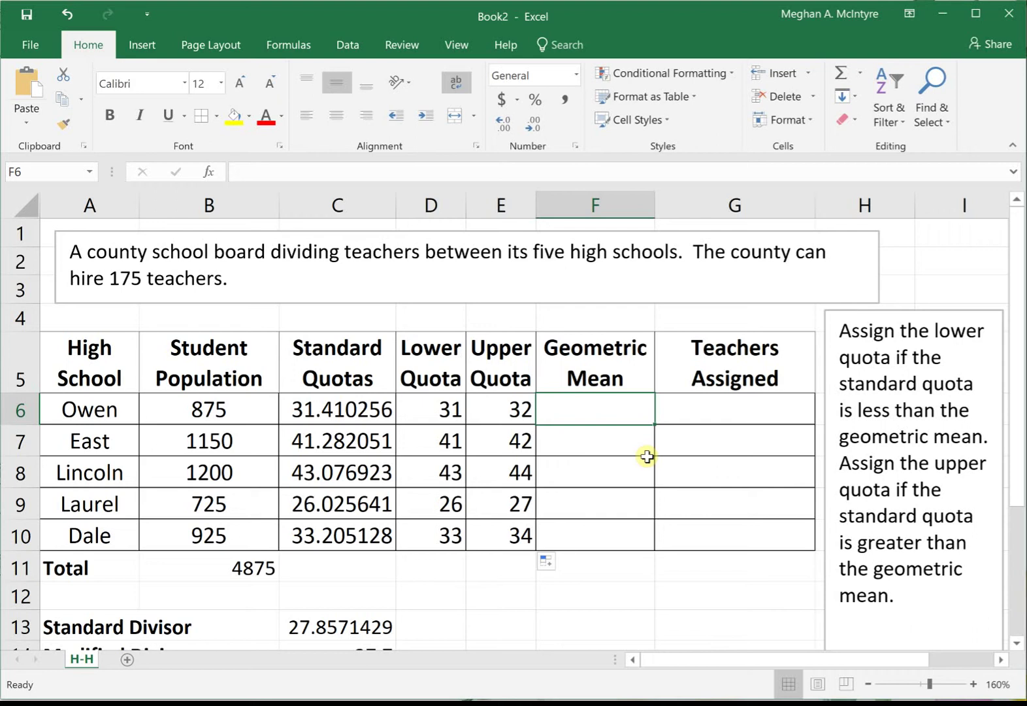
- Enter =SQRT(D6*E6) in F6 and fill it down to F10 (31.496031 to 33.496268)
type("=sqrt(")
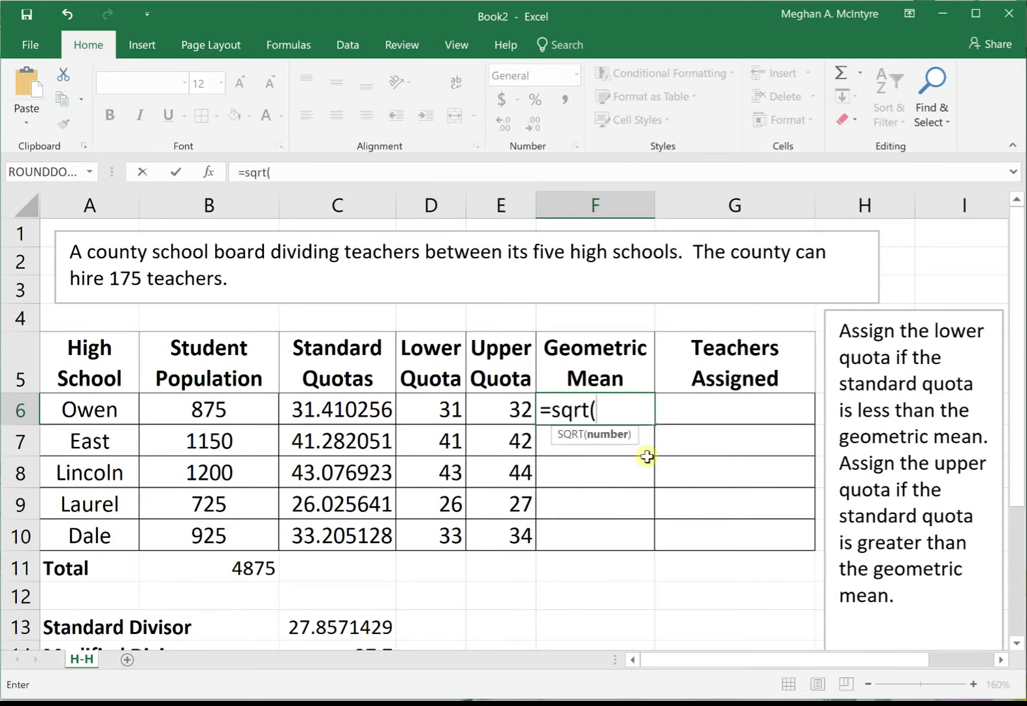
left_click(426, 413)
type("*")
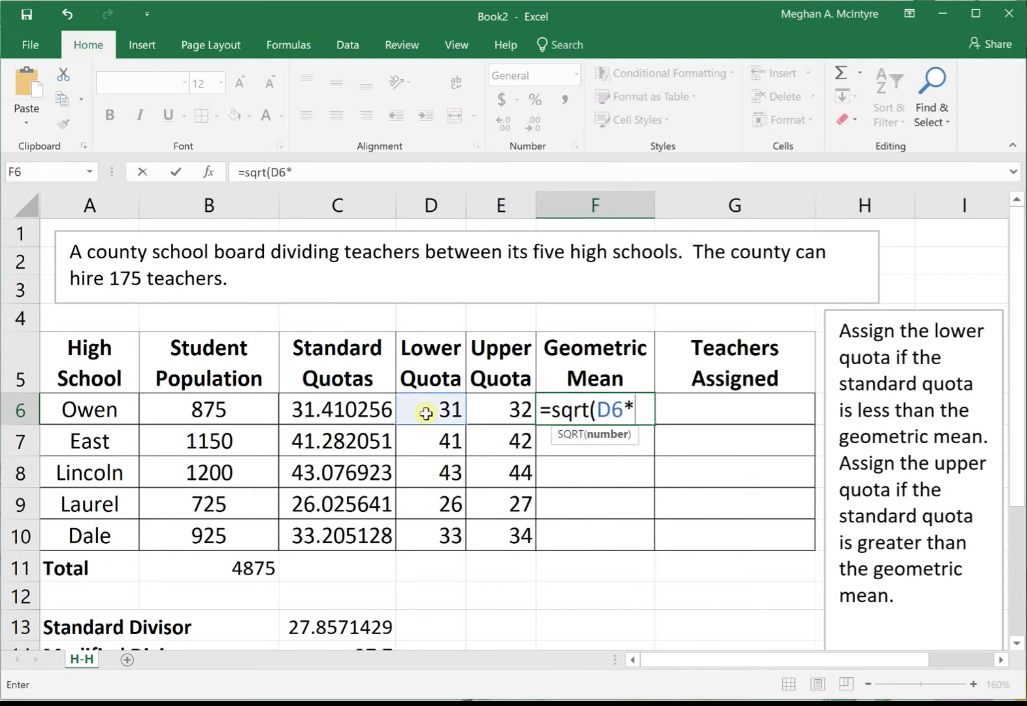
left_click(492, 408)
type(")")
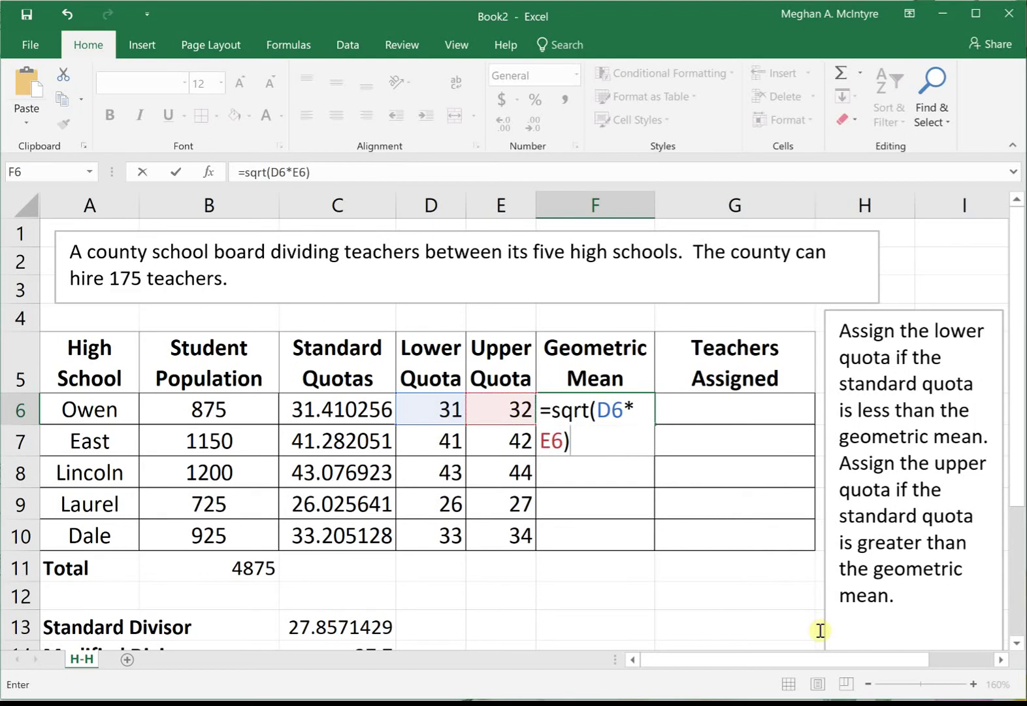
key("Return")
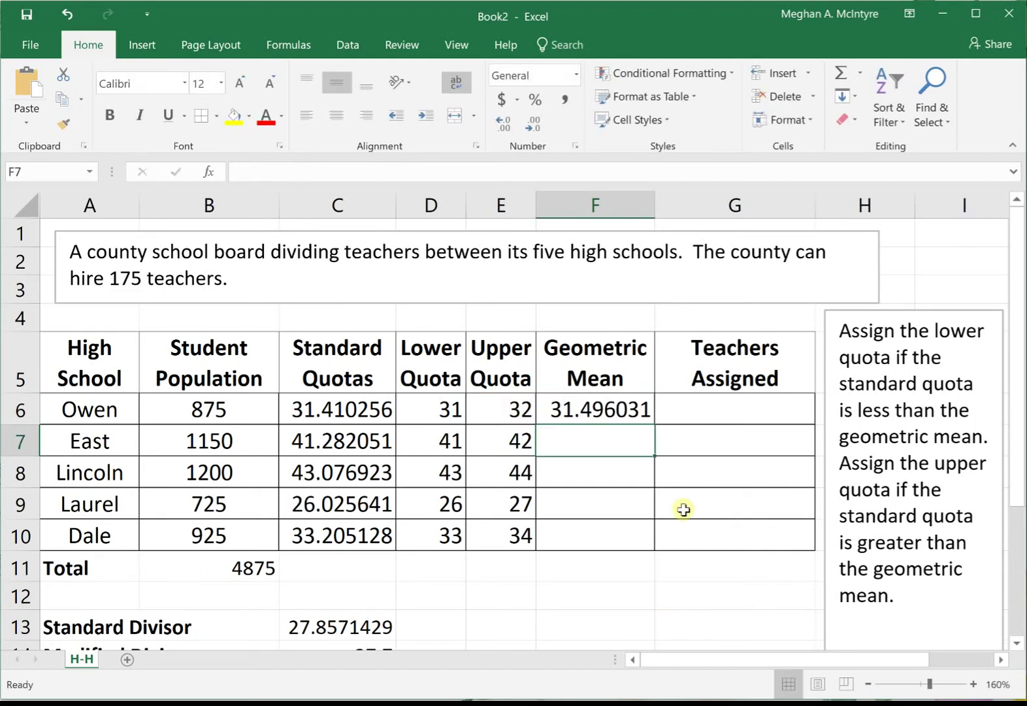
left_click(647, 412)
double_click(655, 424)
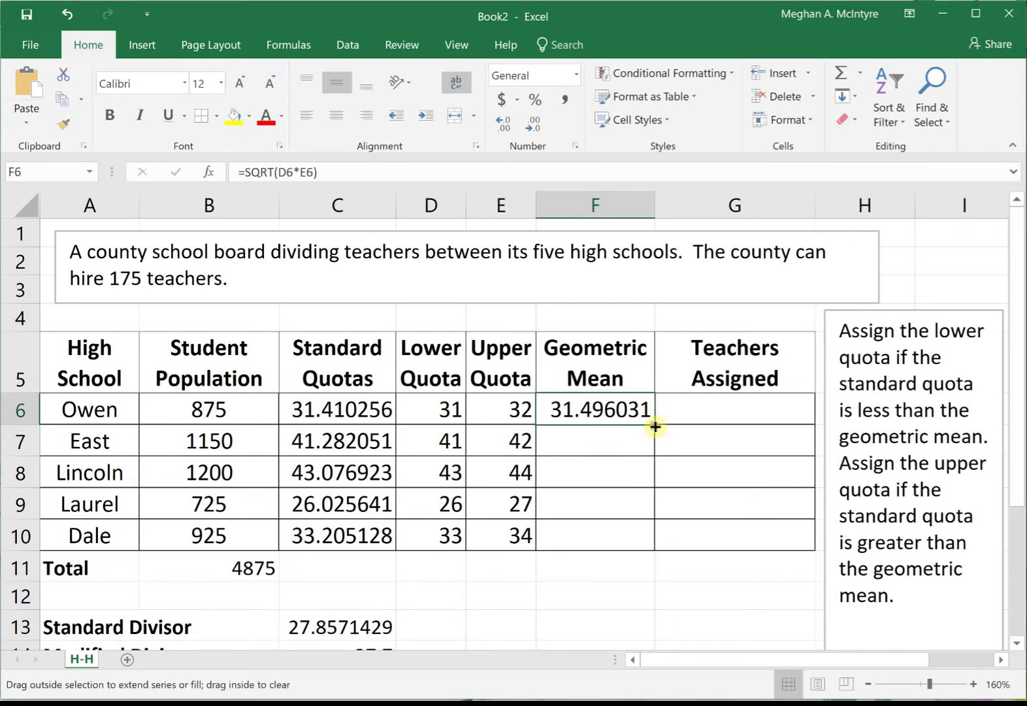
left_click(722, 405)
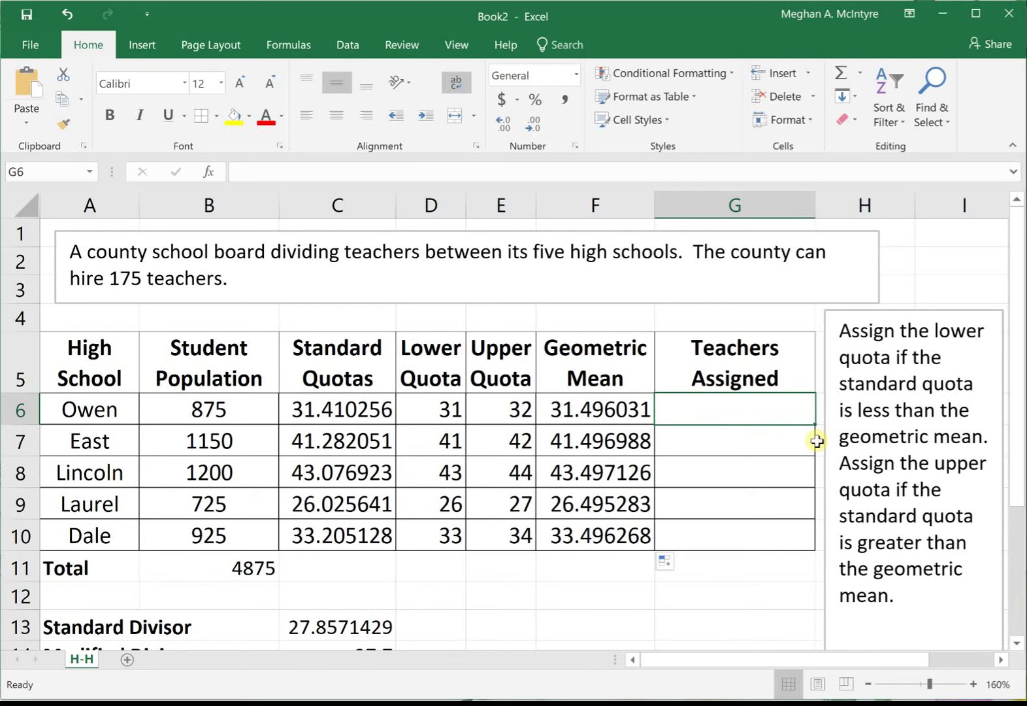
- Enter 31, 41 and 43 teachers for Owen, East and Lincoln in G6:G8
type("31")
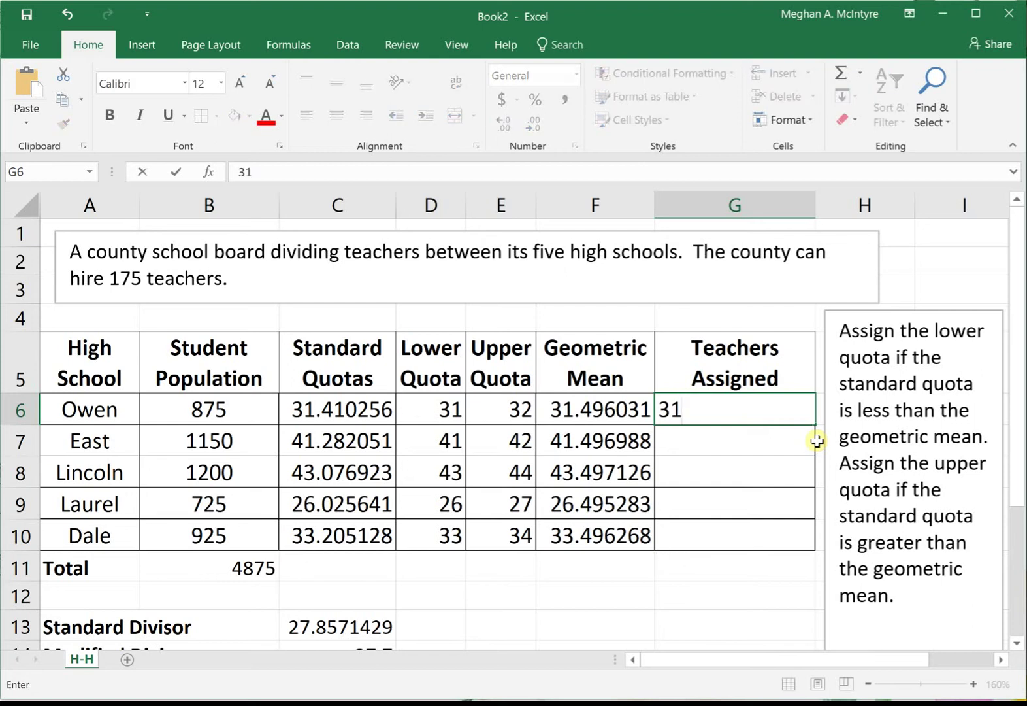
key("Return")
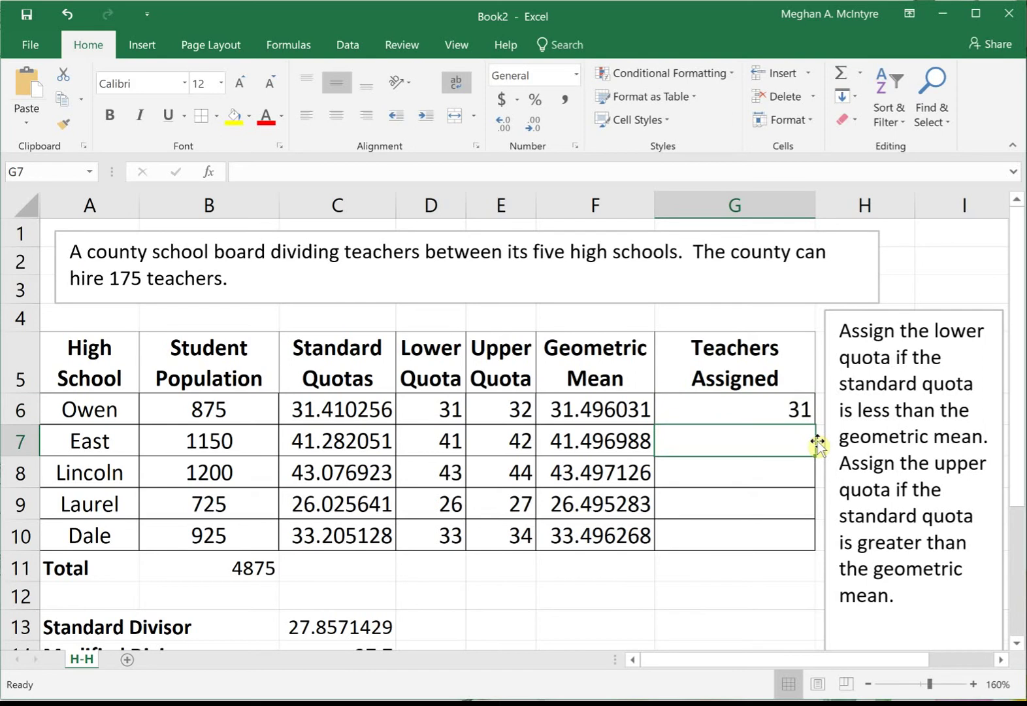
type("41")
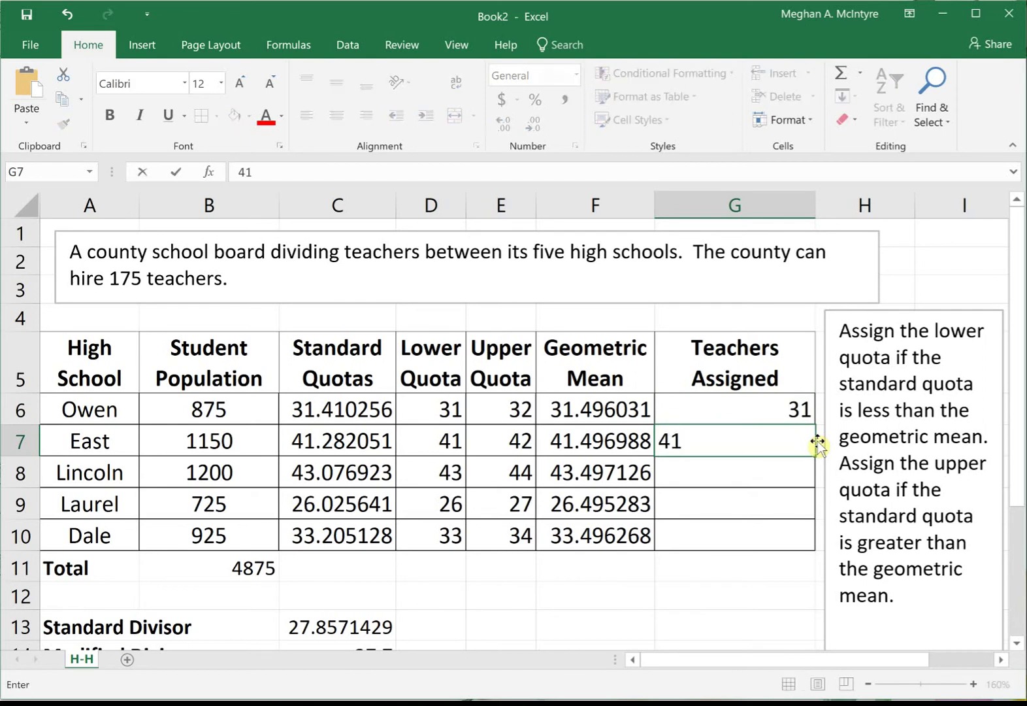
key("Return")
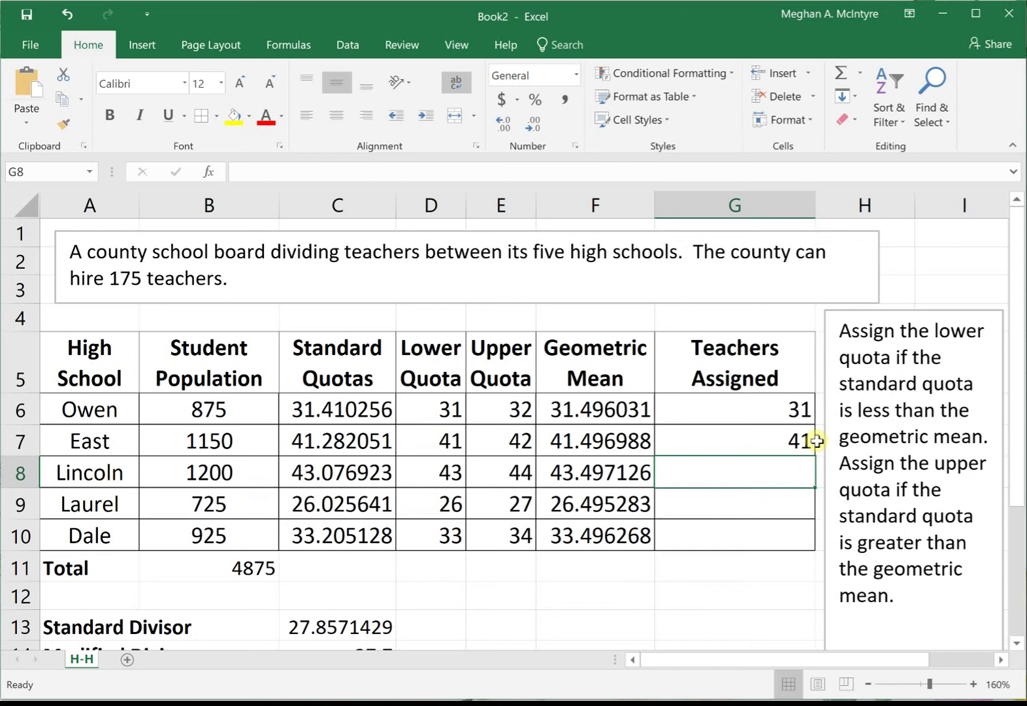
type("43")
key("Return")
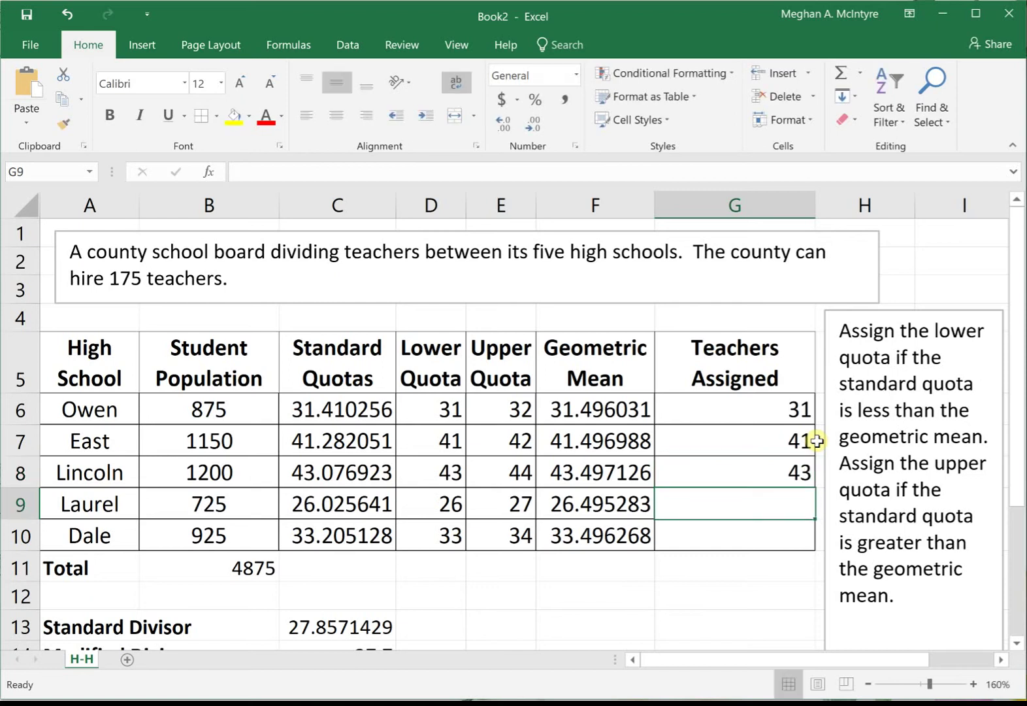
- Enter 26 and 33 teachers for Laurel and Dale, then begin a =SUM( total below
key("F2")
type("26")
key("Return")
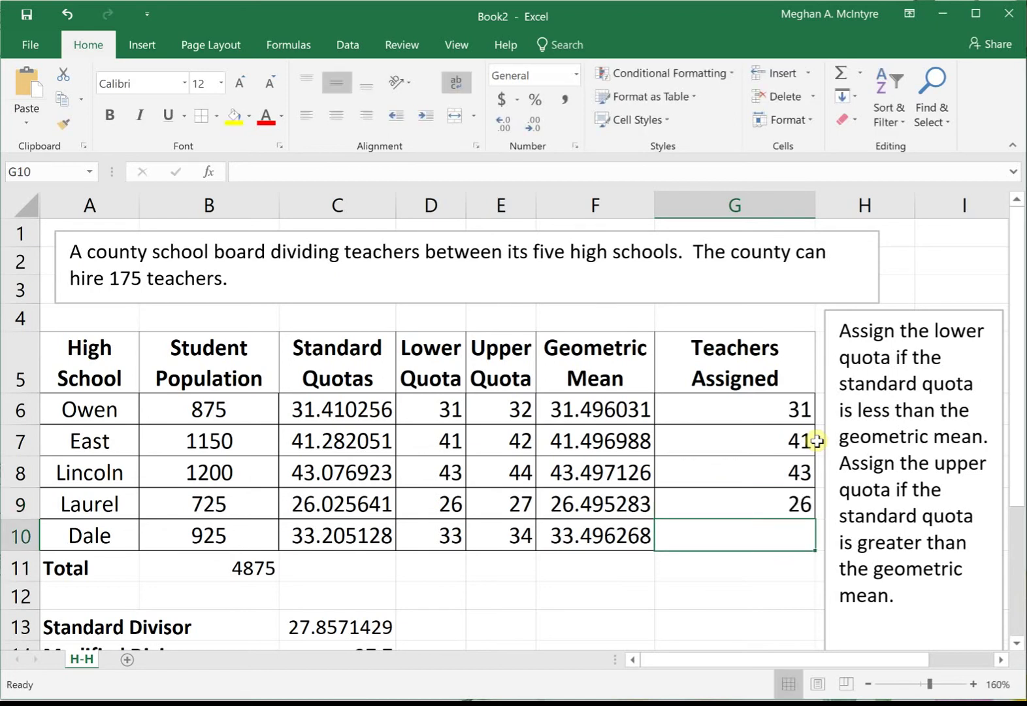
type("33")
key("Return")
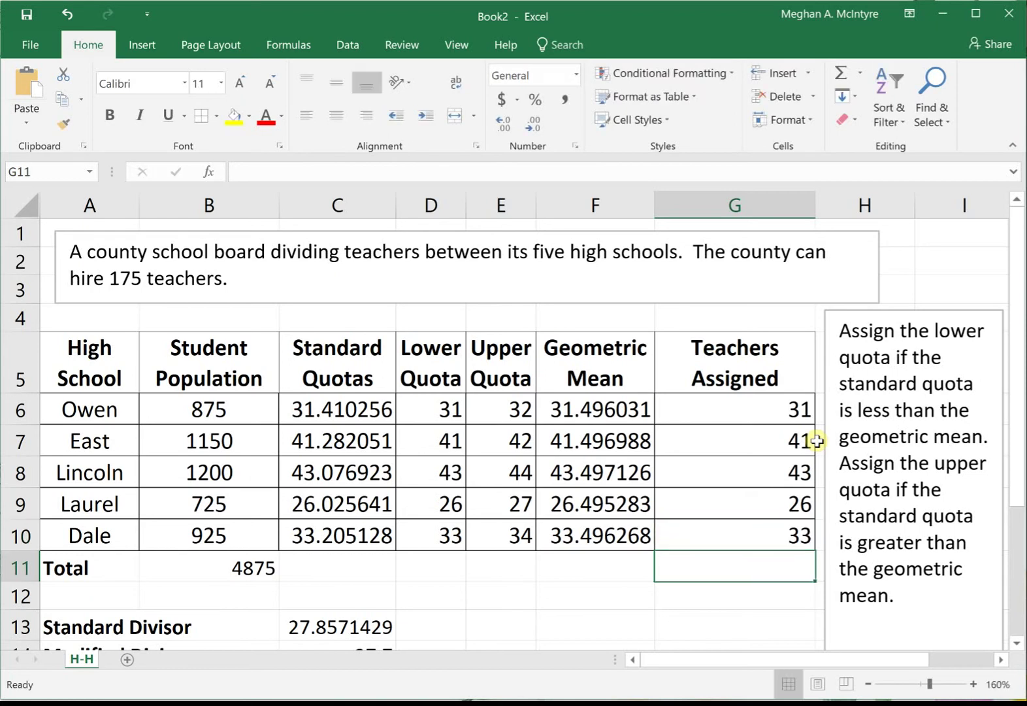
type("=sum(")
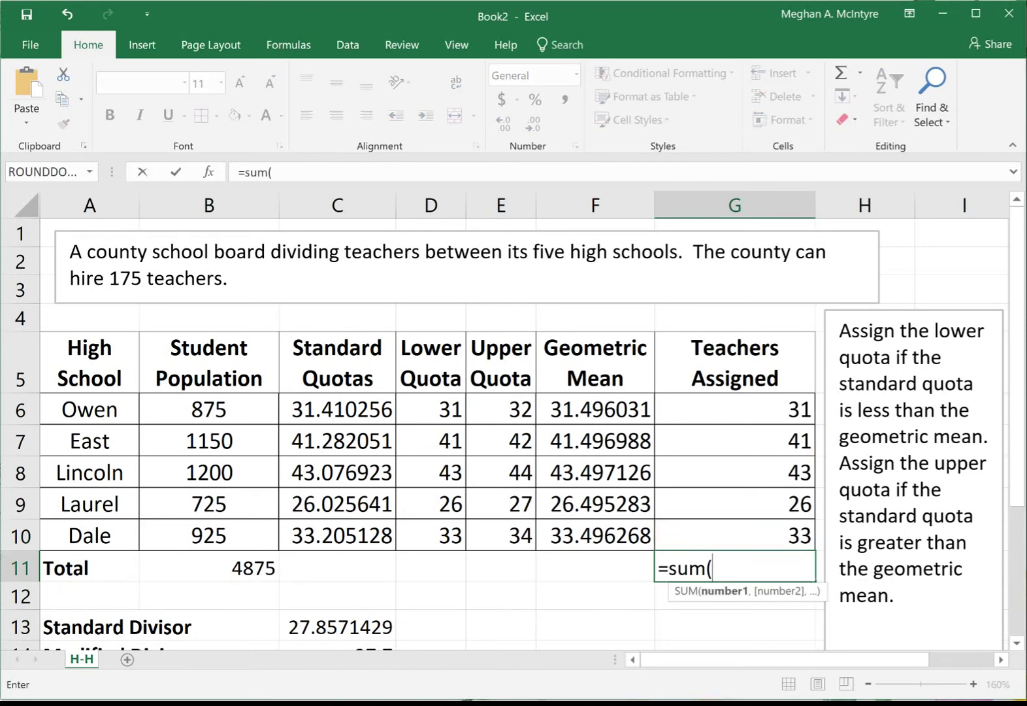
- Complete =SUM(G6:G10) in G11 showing 174, then select the Modified Divisor value 27.7
left_click_drag(757, 413, 758, 529)
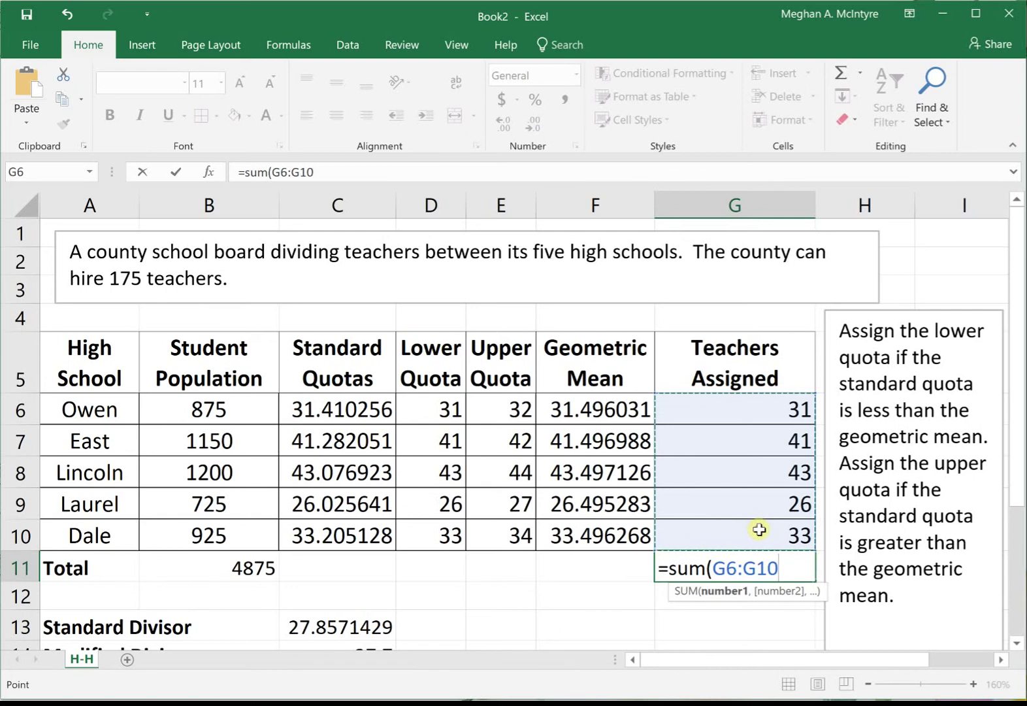
type(")")
key("Return")
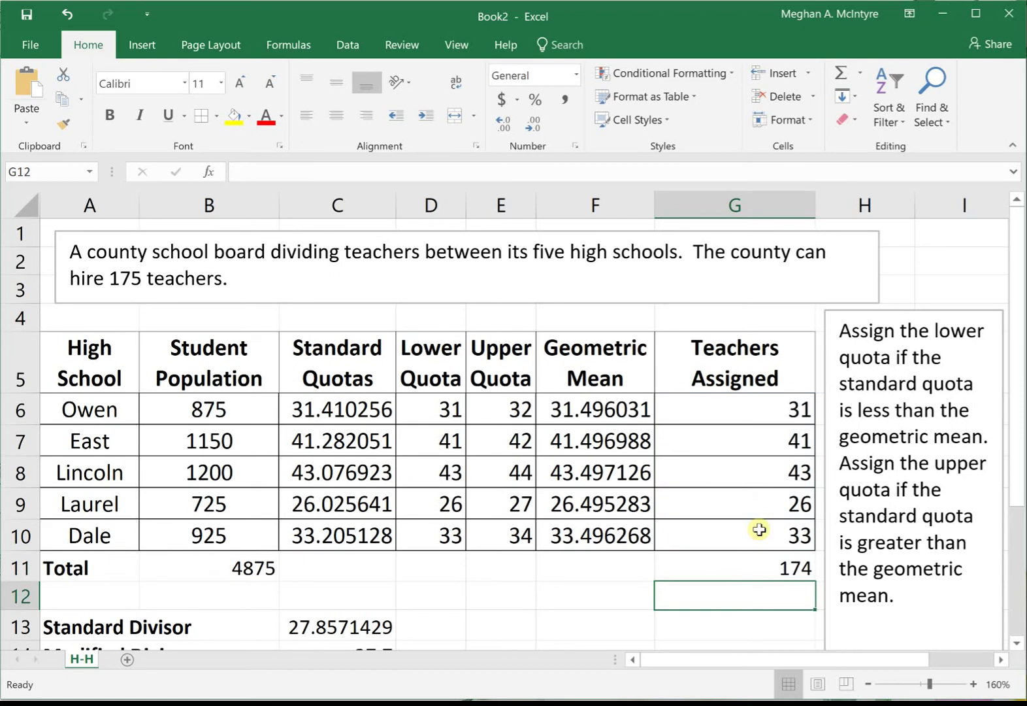
left_click(1021, 244)
left_click_drag(1021, 243, 1009, 278)
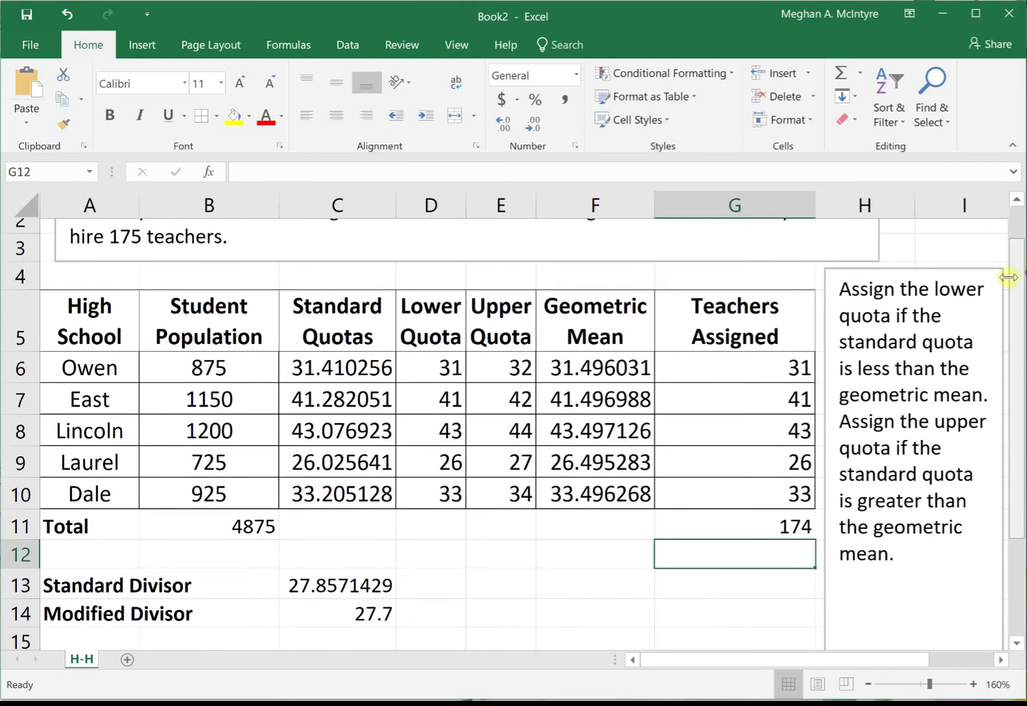
left_click(360, 626)
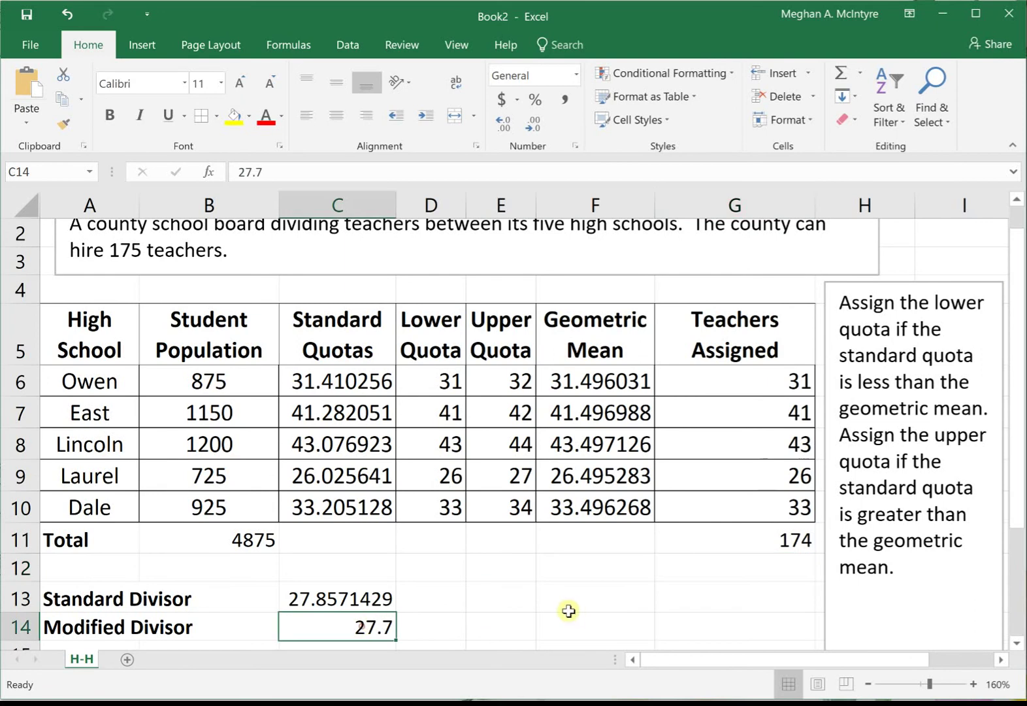